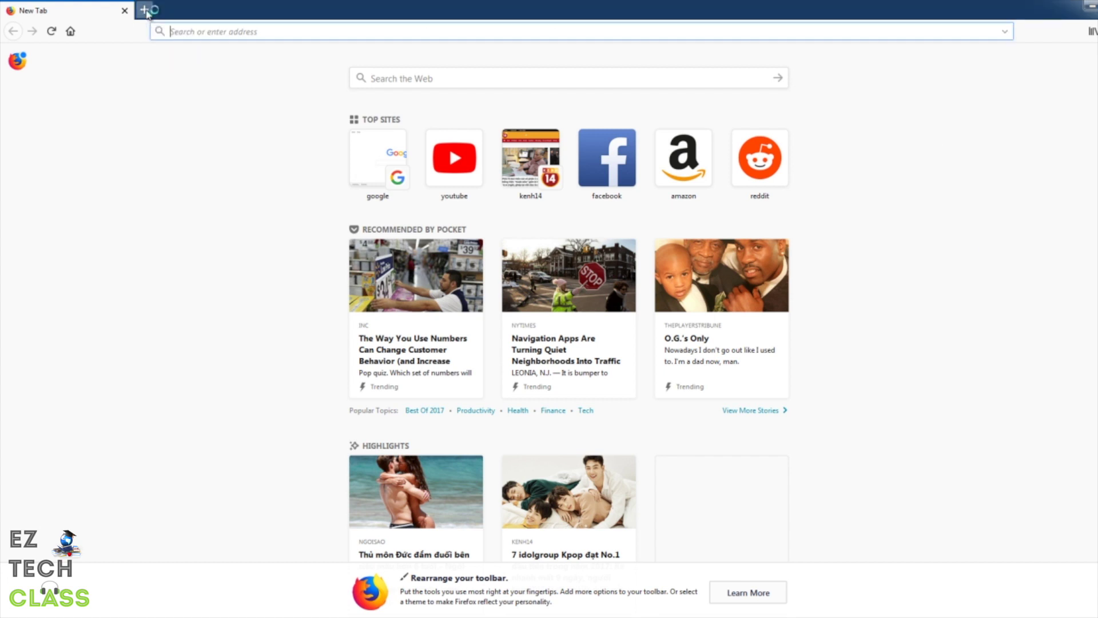
Load google.com in one new tab and YouTube from the top-site tiles in another.
left_click(145, 11)
type("google.com")
key("Return")
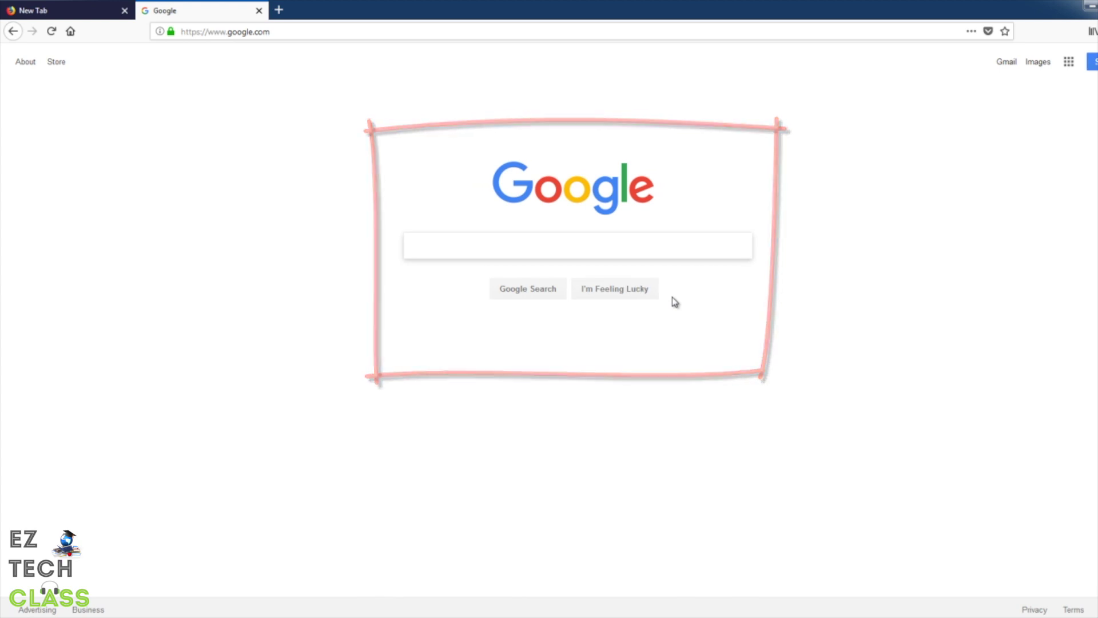
left_click(279, 10)
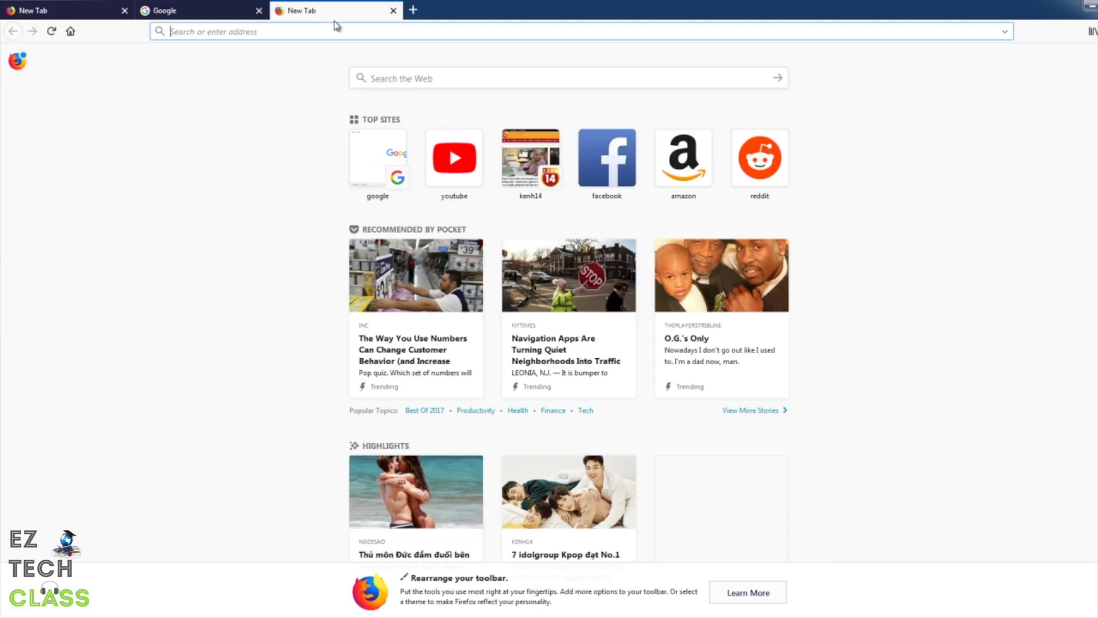
left_click(462, 169)
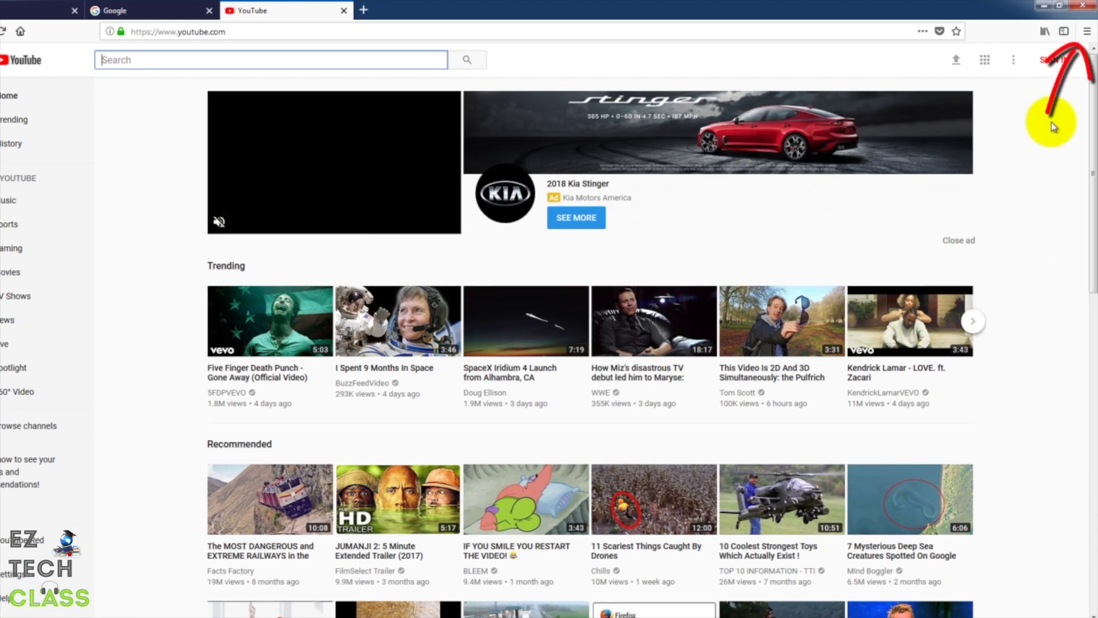
Search Options for 'lan' and open the Languages window with the add-language list expanded.
left_click(1086, 31)
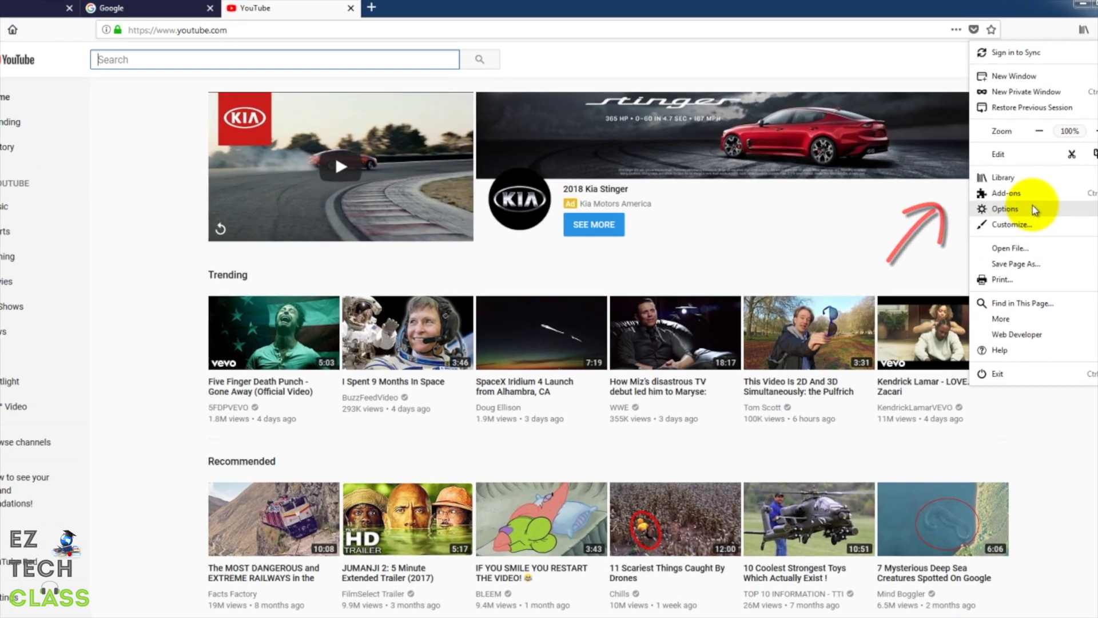
left_click(997, 204)
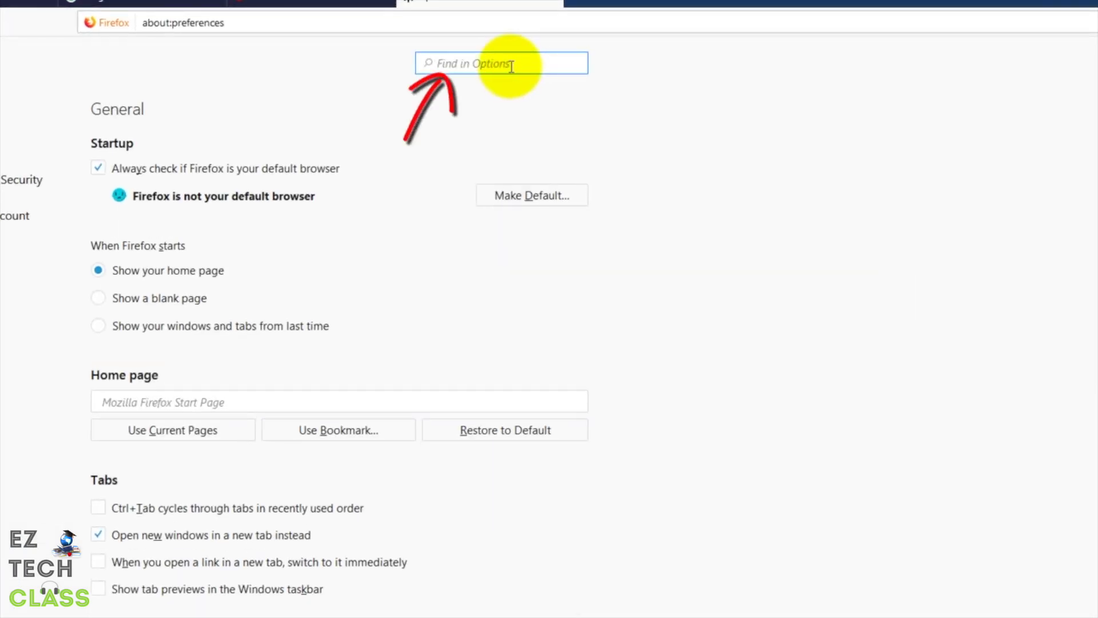
type("lan")
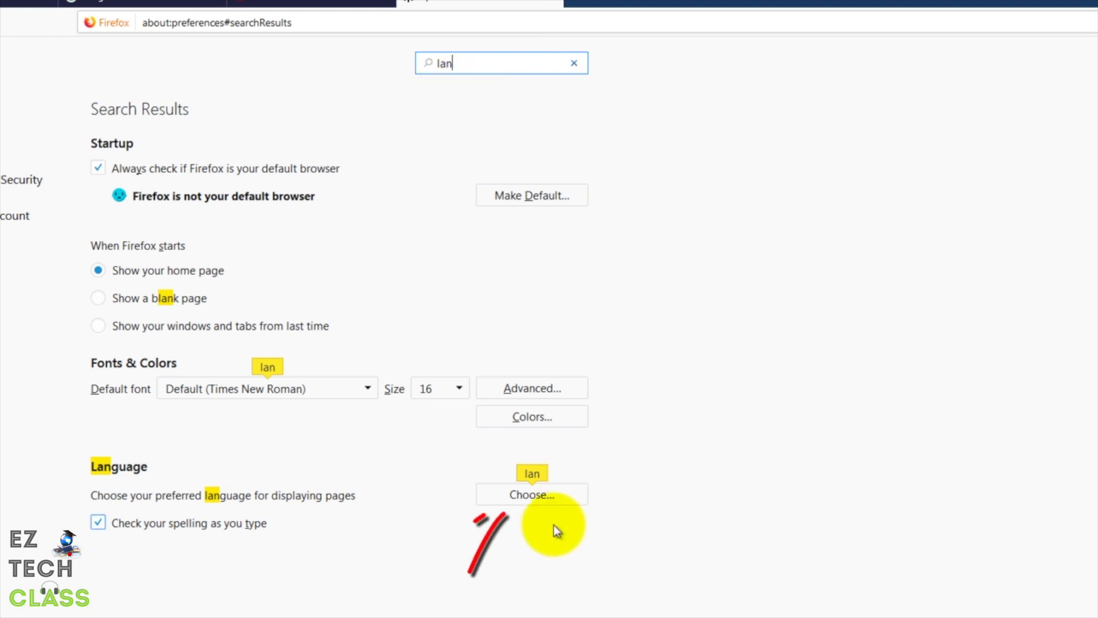
left_click(543, 499)
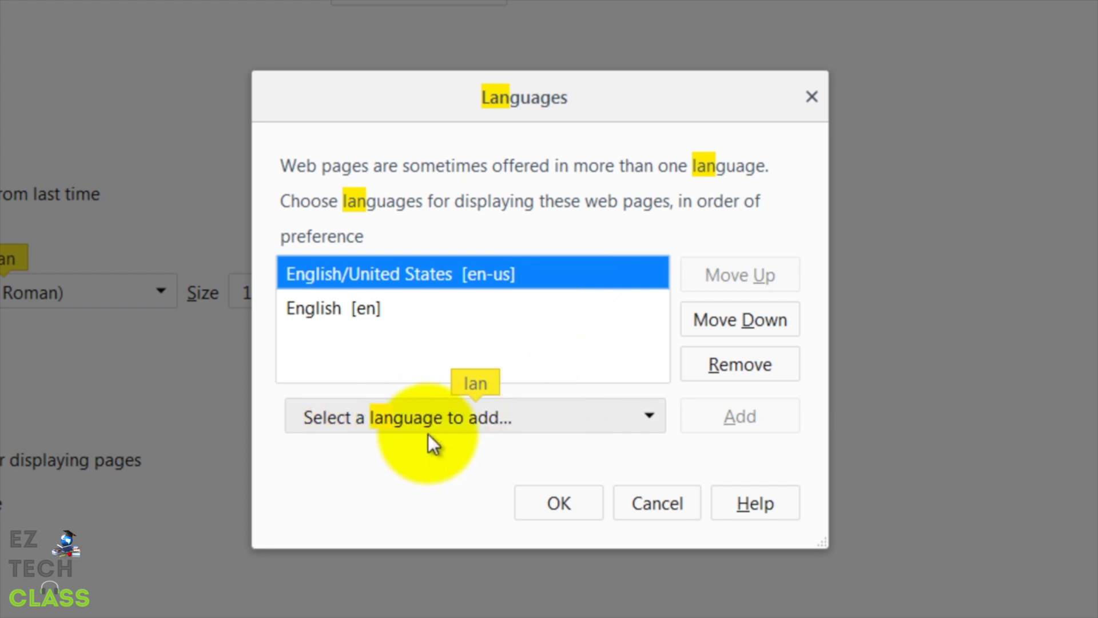
left_click(495, 416)
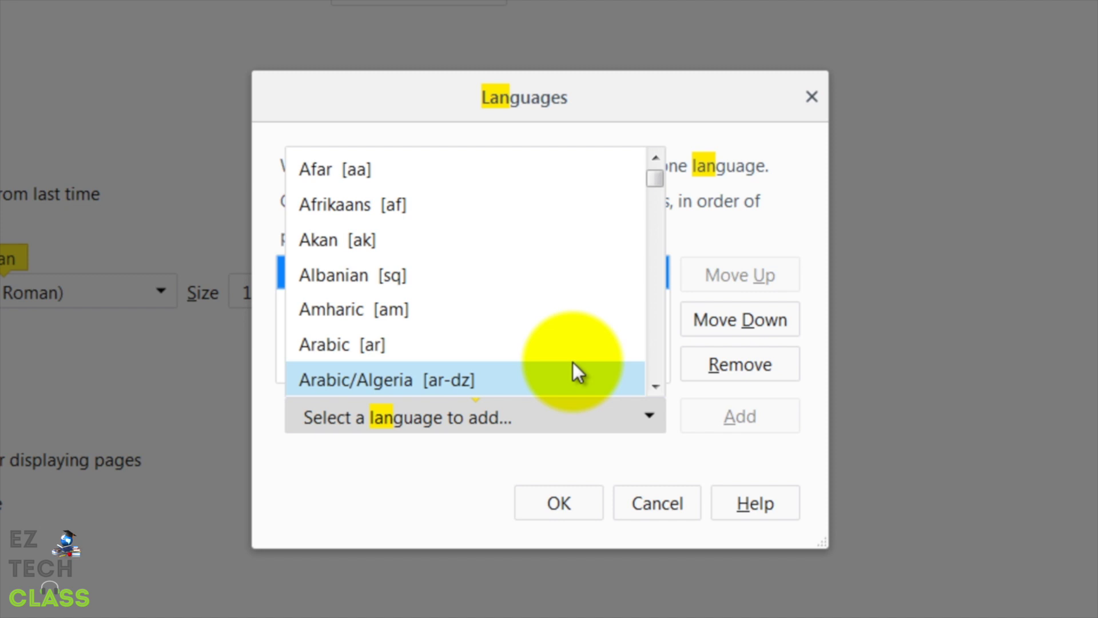
Choose Vietnamese [vi] from the add-language dropdown and add it to the list.
left_click_drag(654, 184, 667, 280)
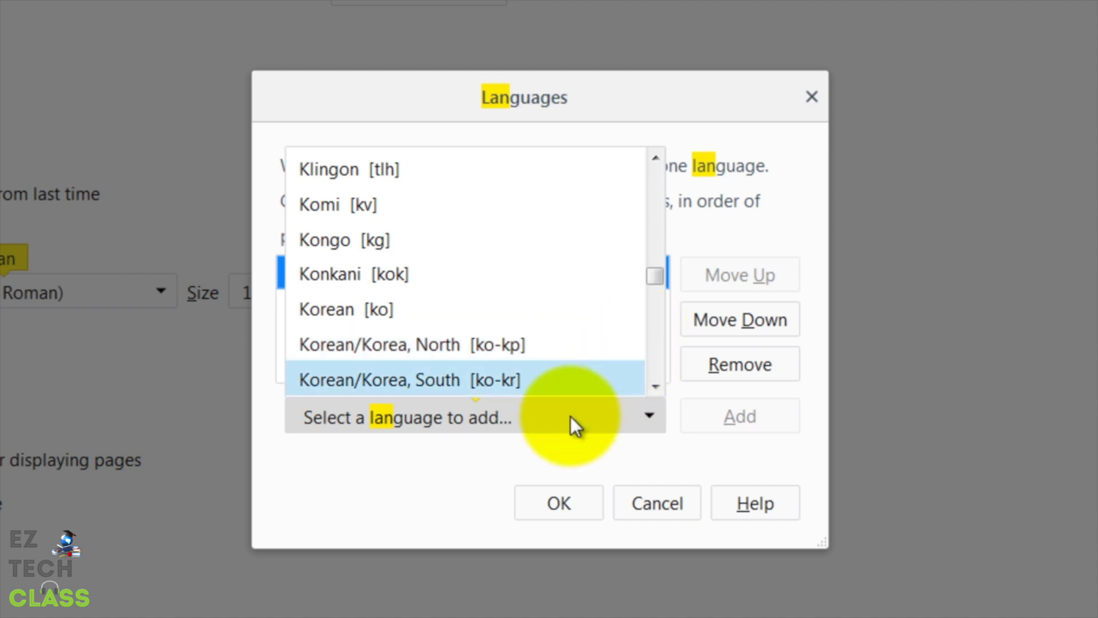
type("vi")
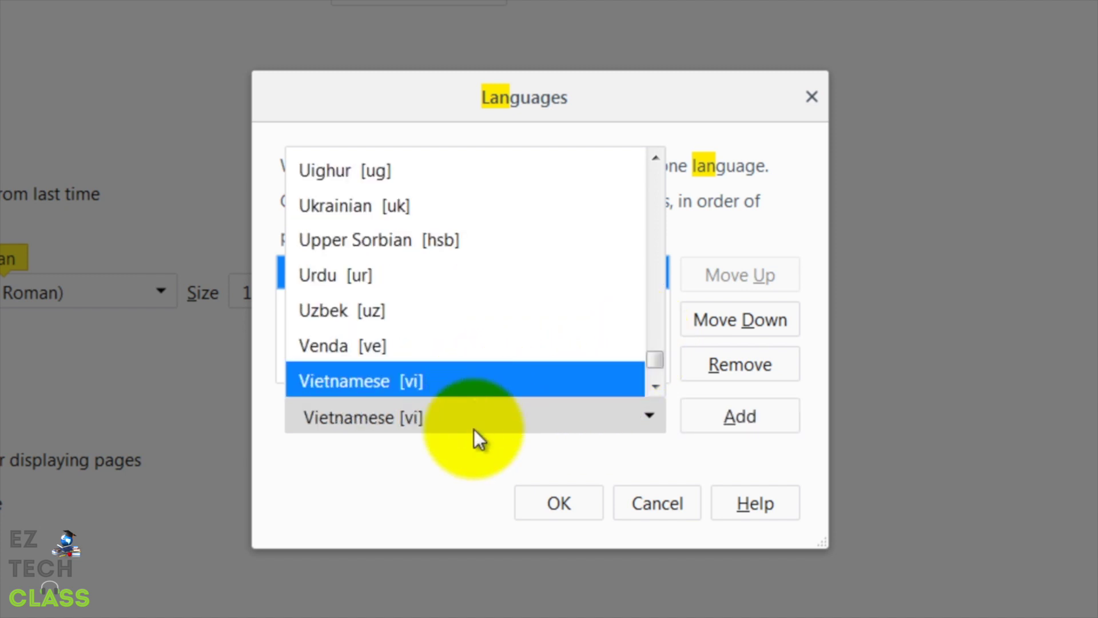
left_click(400, 379)
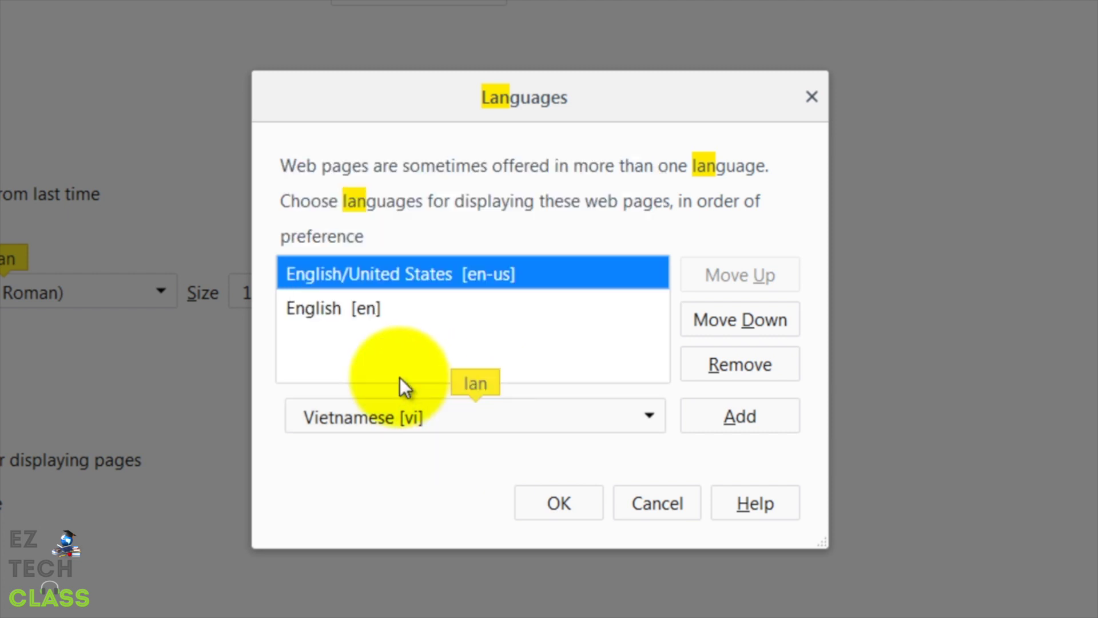
left_click(728, 421)
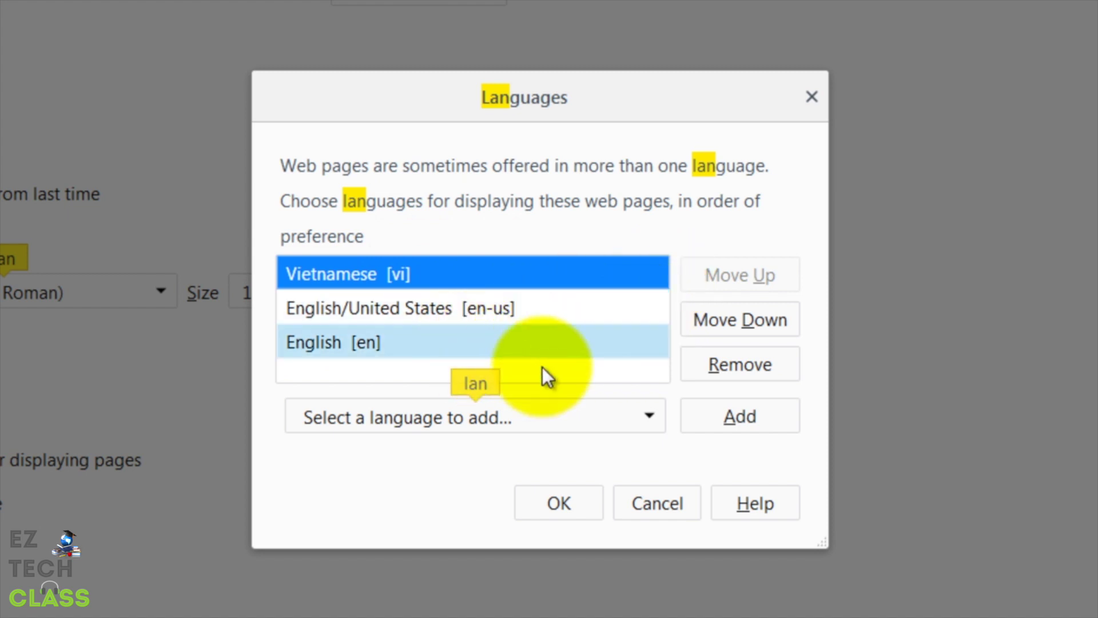
Remove English/United States and English, leaving only Vietnamese [vi], and confirm with OK.
left_click(496, 303)
left_click(458, 279)
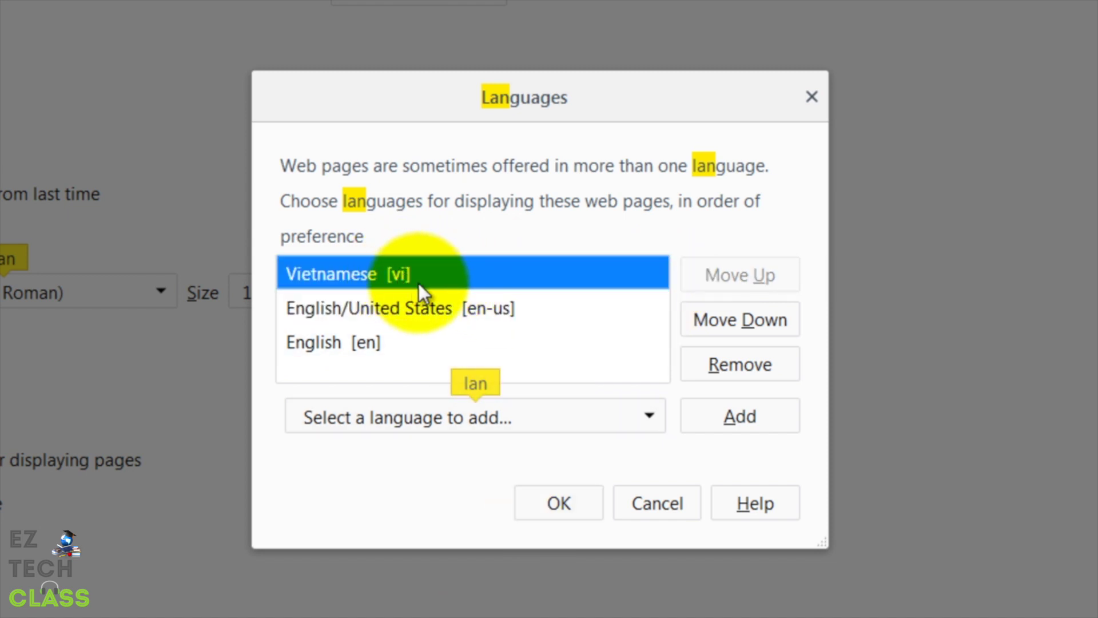
left_click(443, 314)
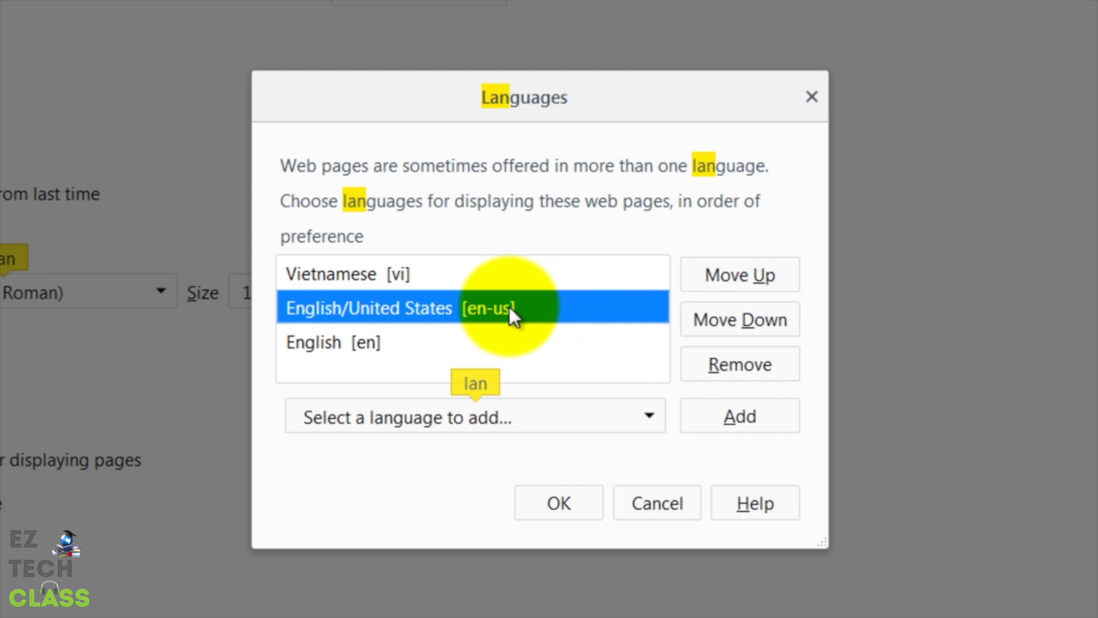
left_click(725, 372)
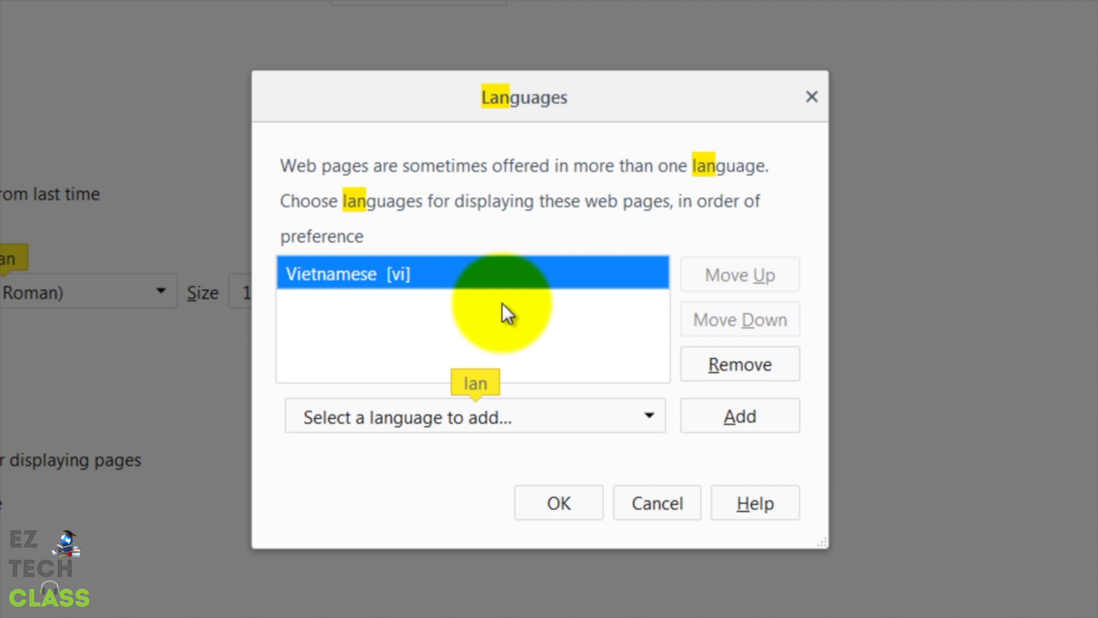
left_click(594, 488)
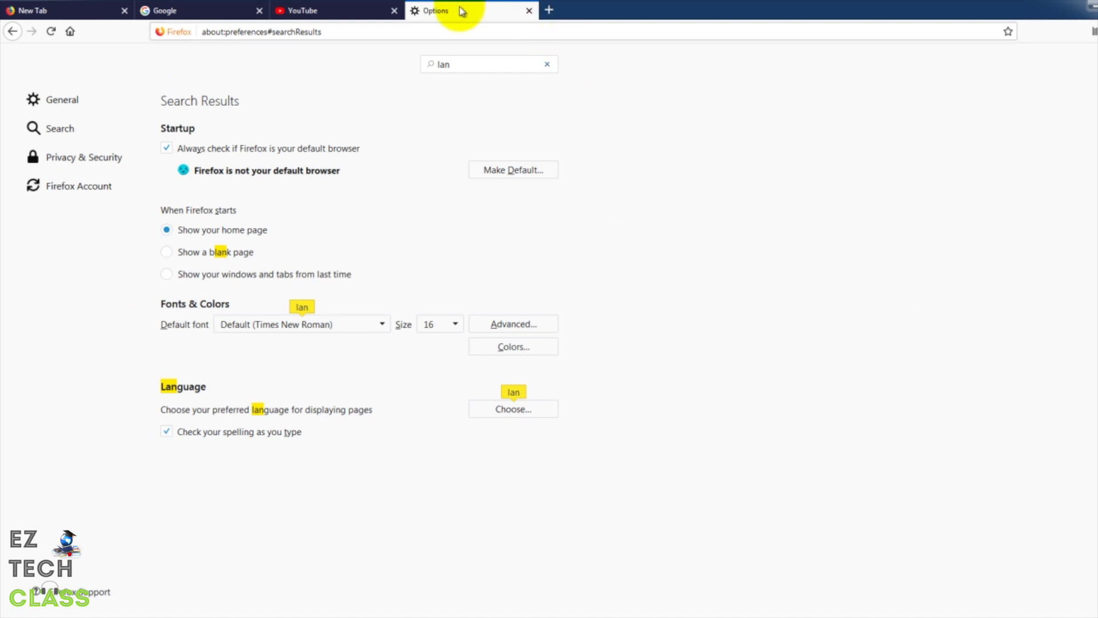
Reload the YouTube and Google tabs so they display in Vietnamese.
left_click(352, 11)
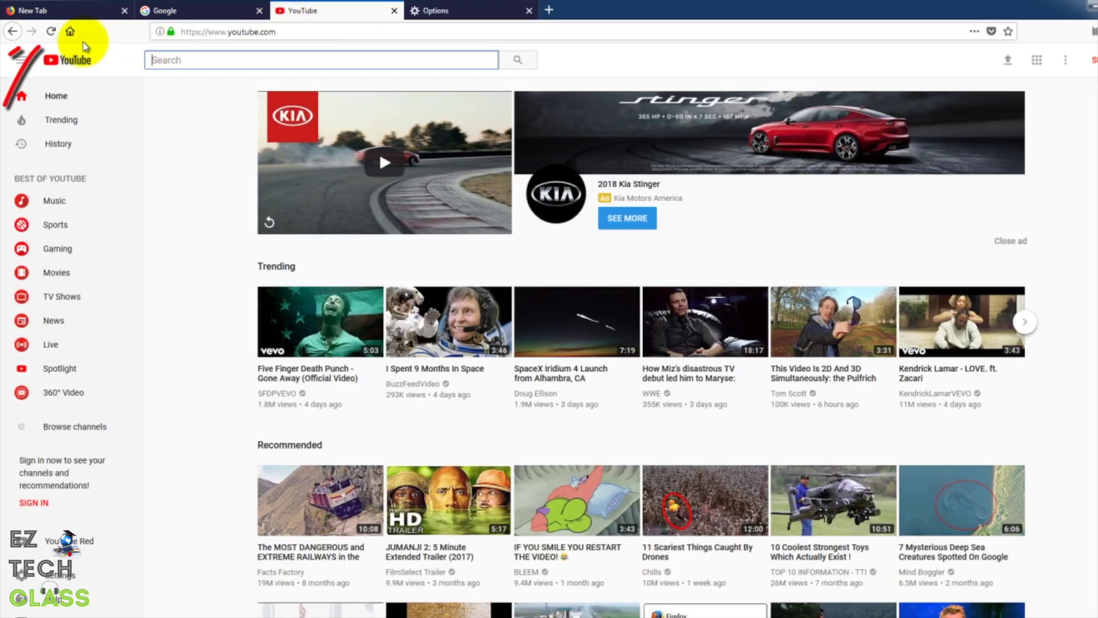
left_click(51, 32)
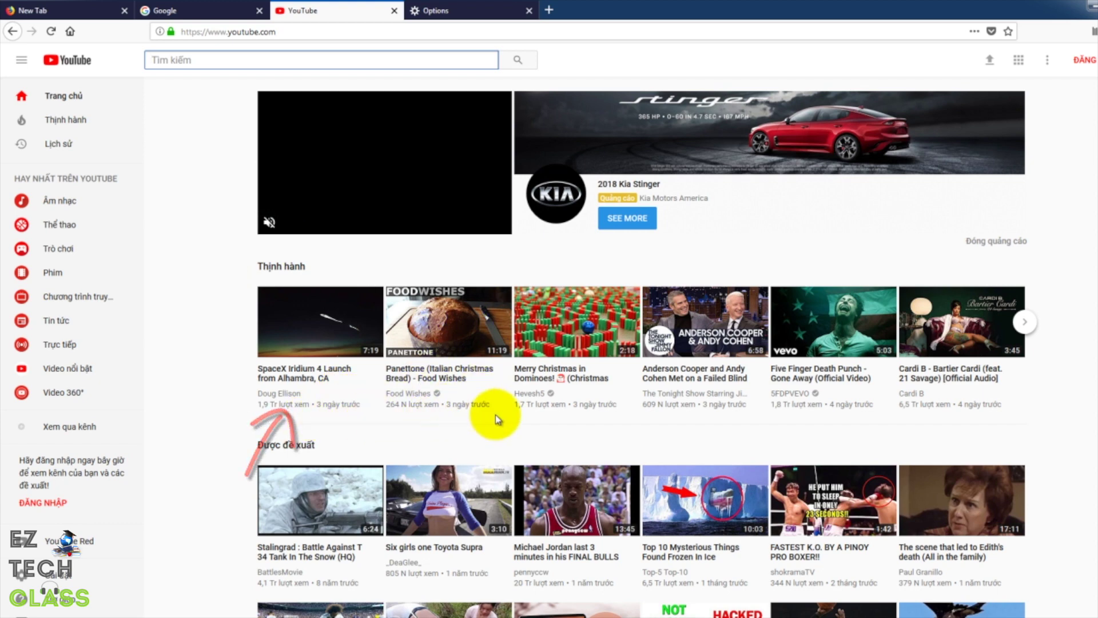
left_click(232, 16)
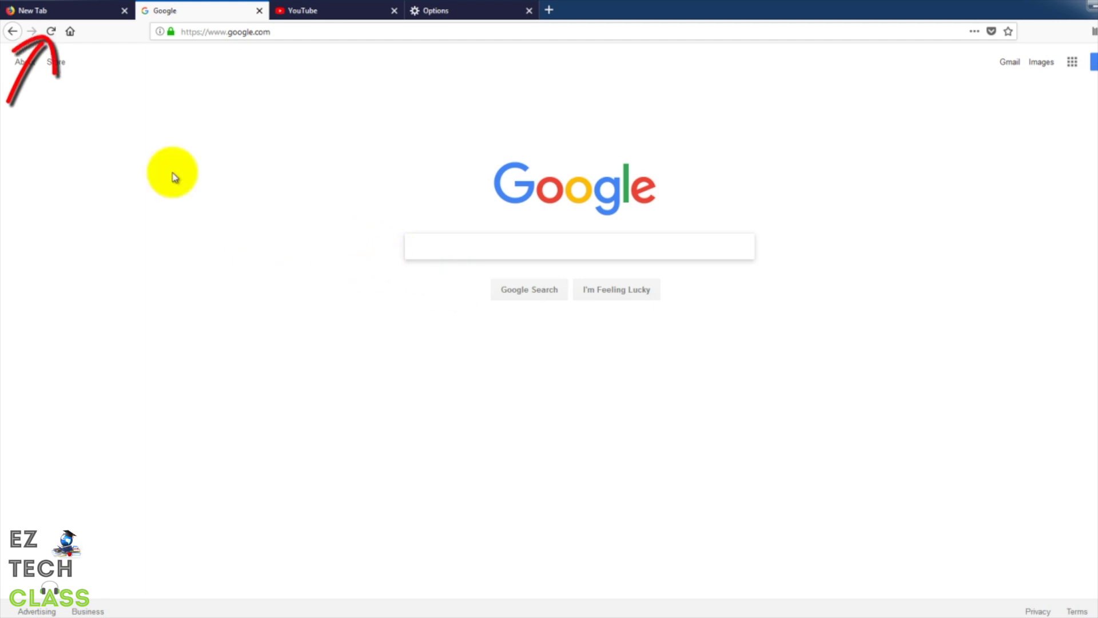
left_click(51, 30)
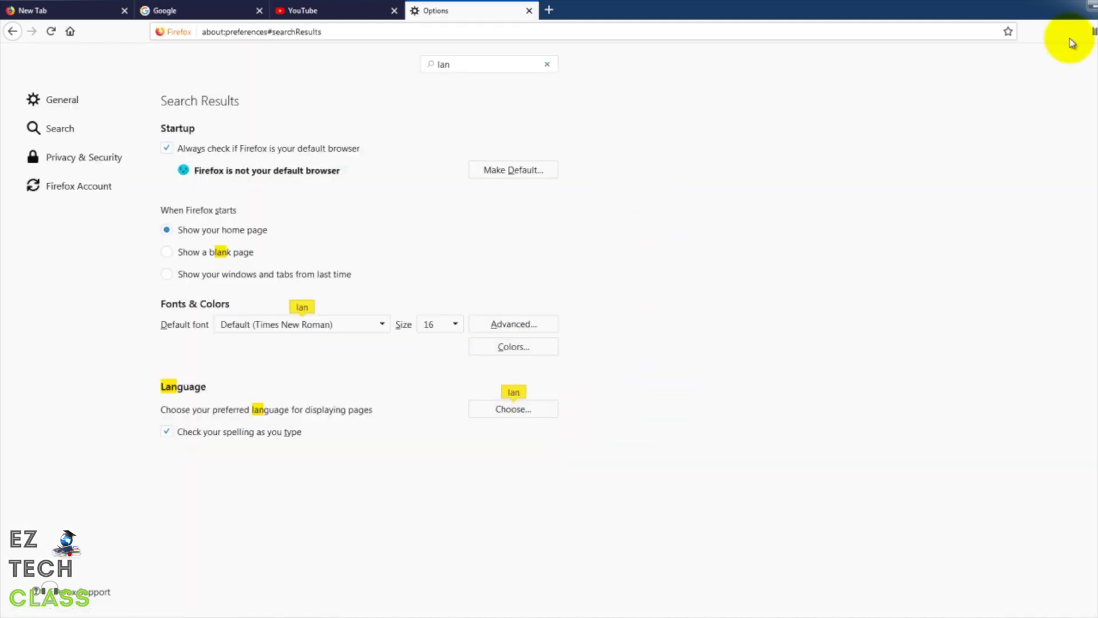
left_click(1092, 32)
Reopen the Languages window from Options using a 'lan' search.
left_click(1017, 204)
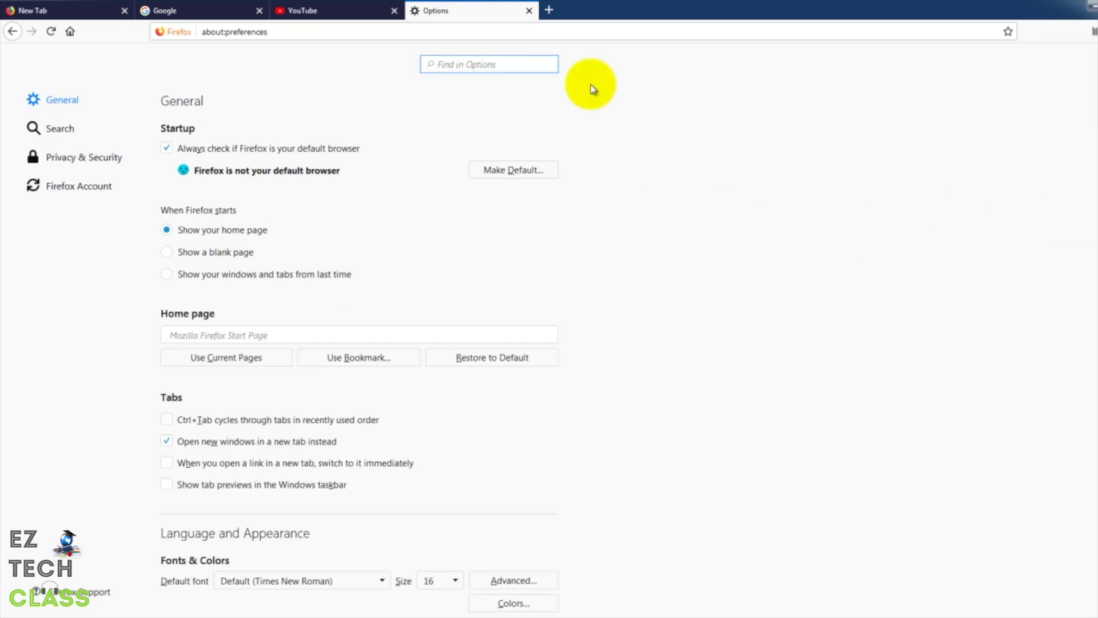
type("lan")
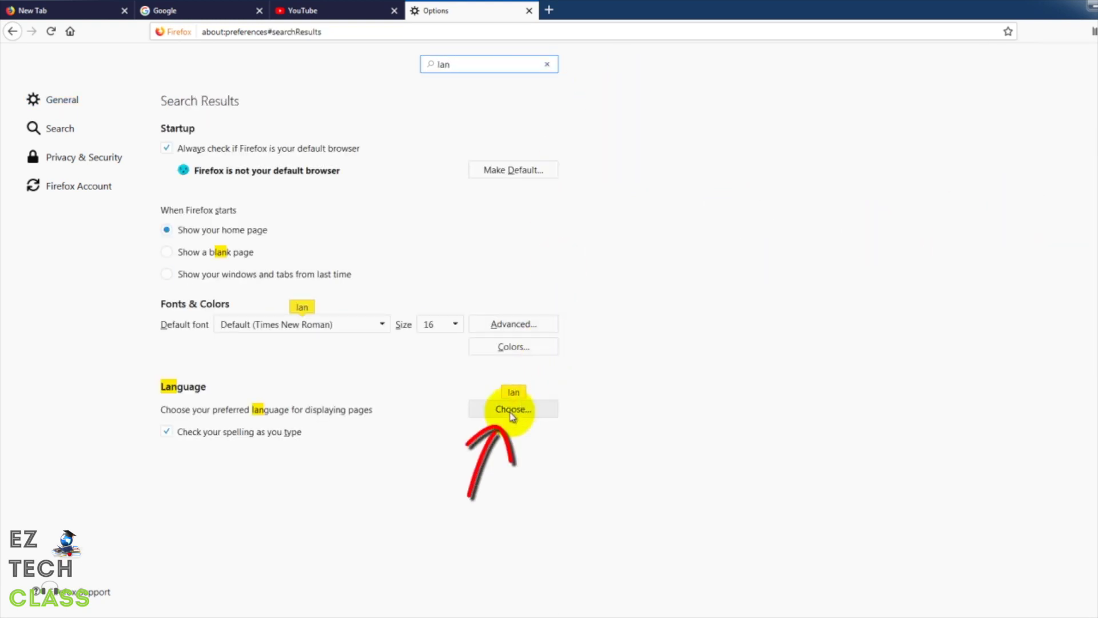
left_click(511, 416)
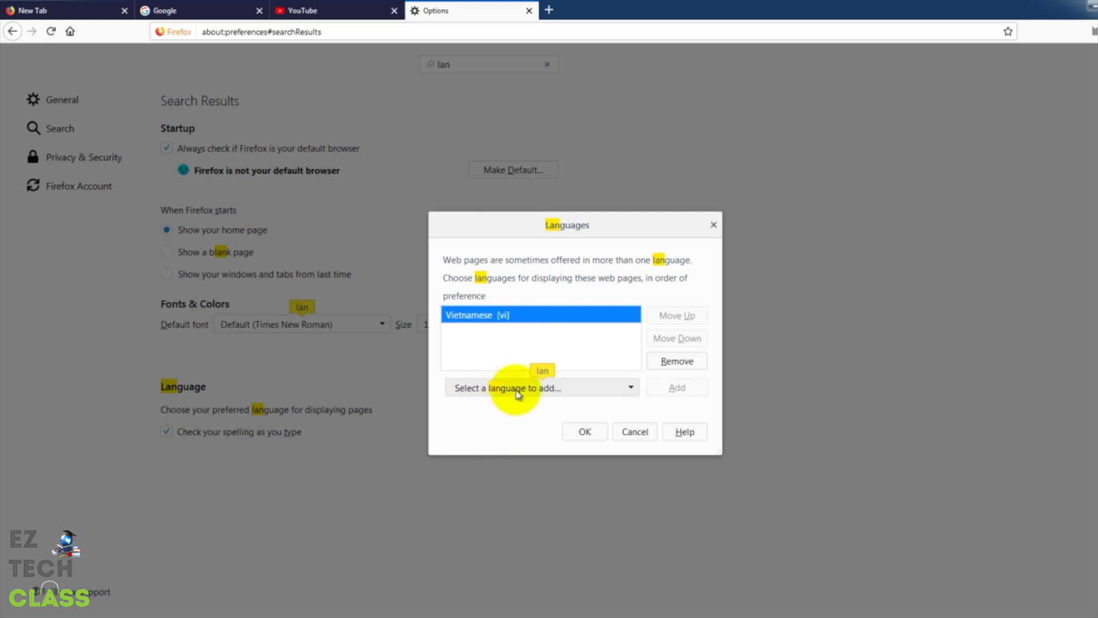
left_click(518, 394)
Add English [en] ahead of Vietnamese and confirm the language order.
key("e")
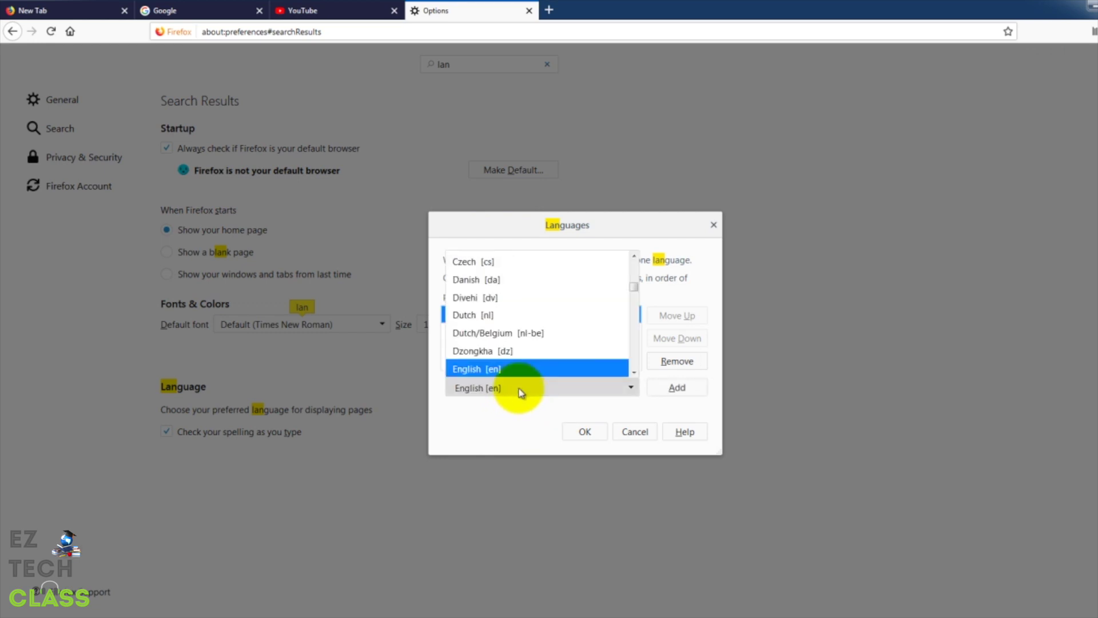
left_click(522, 370)
left_click(657, 387)
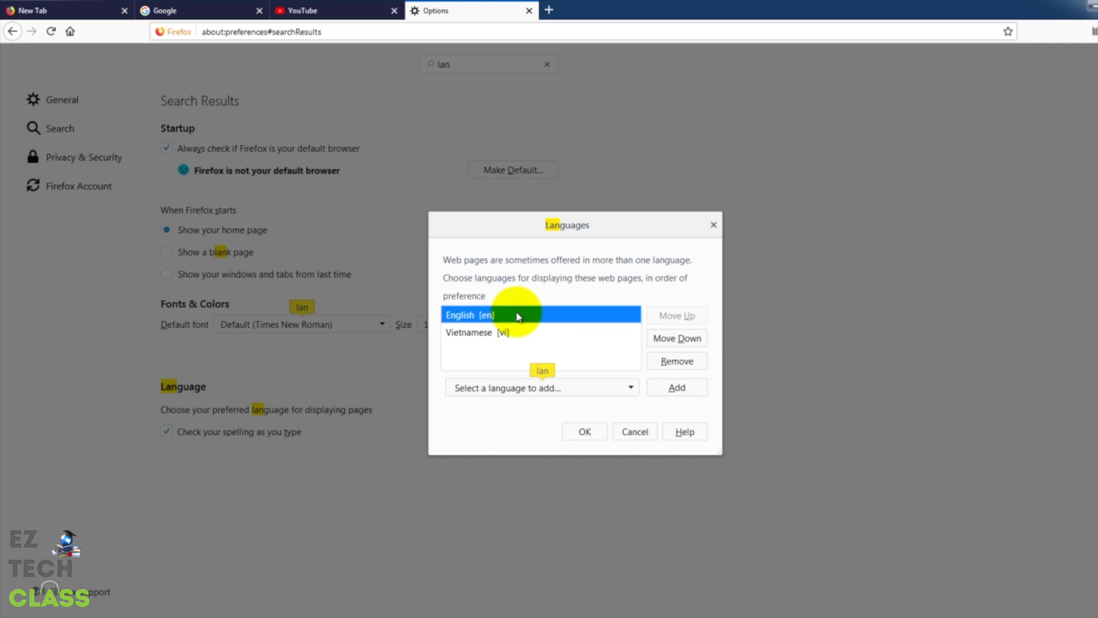
left_click(585, 432)
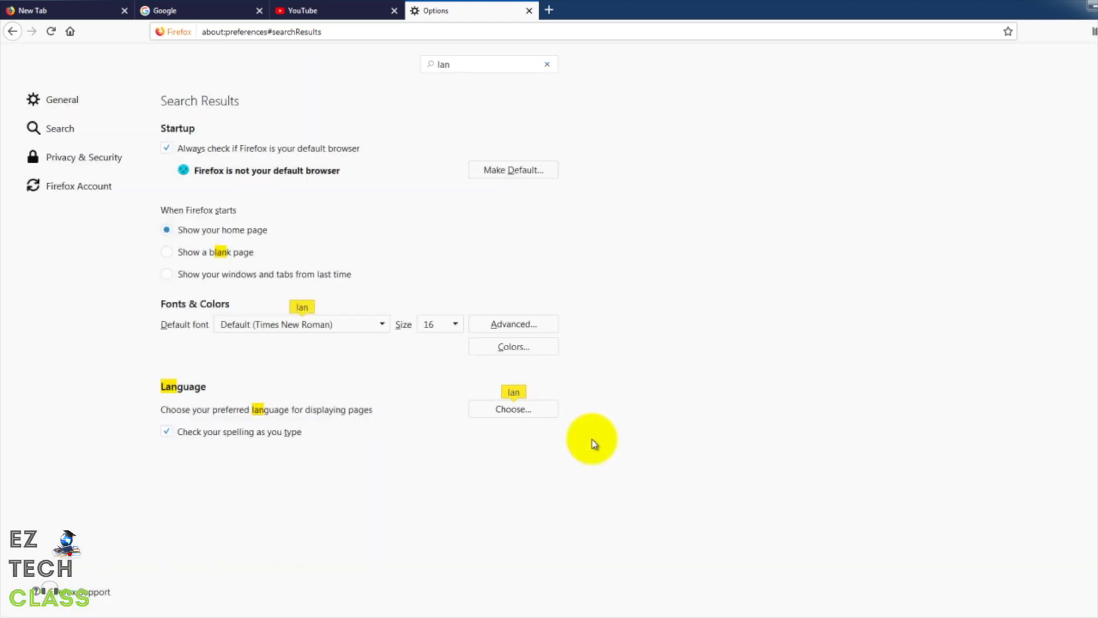
left_click(341, 13)
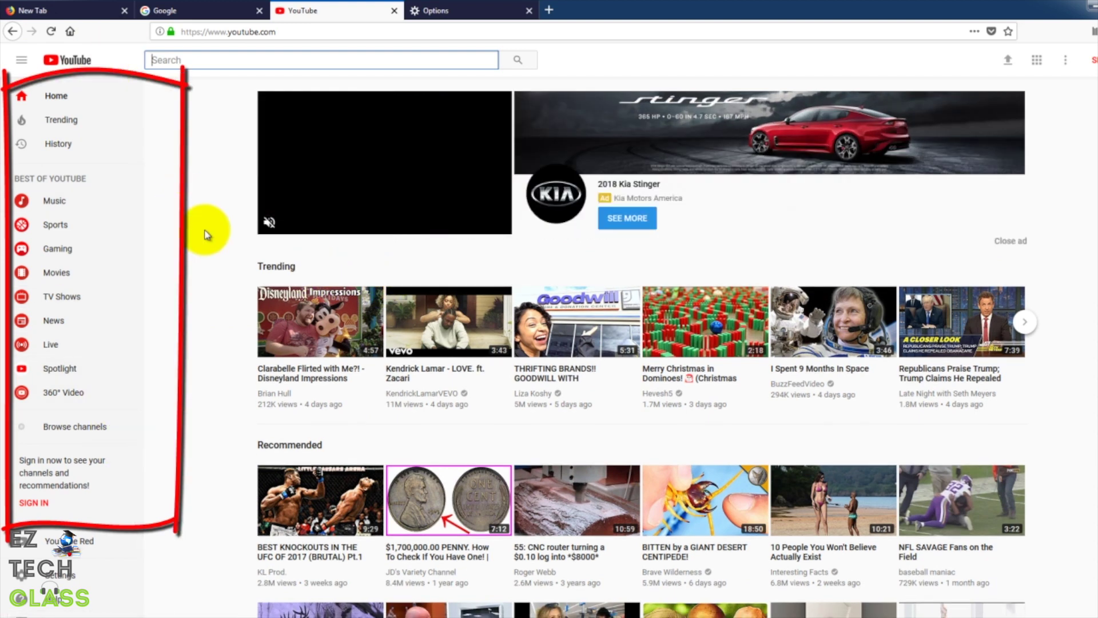
Reload Google to see it in English, then go back to the settings tab.
left_click(183, 10)
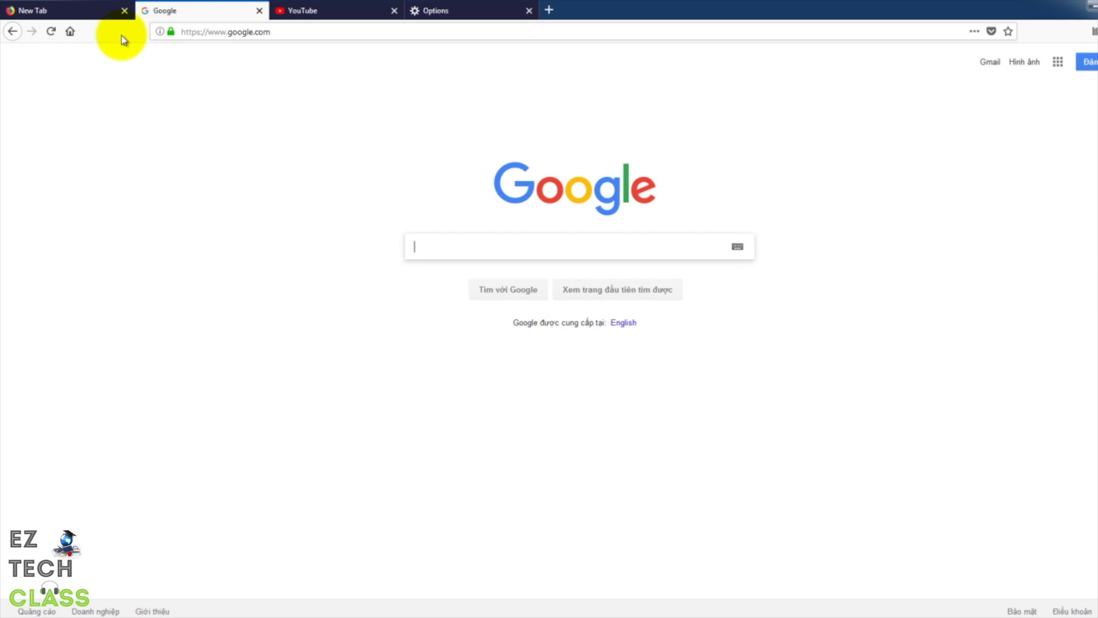
left_click(51, 32)
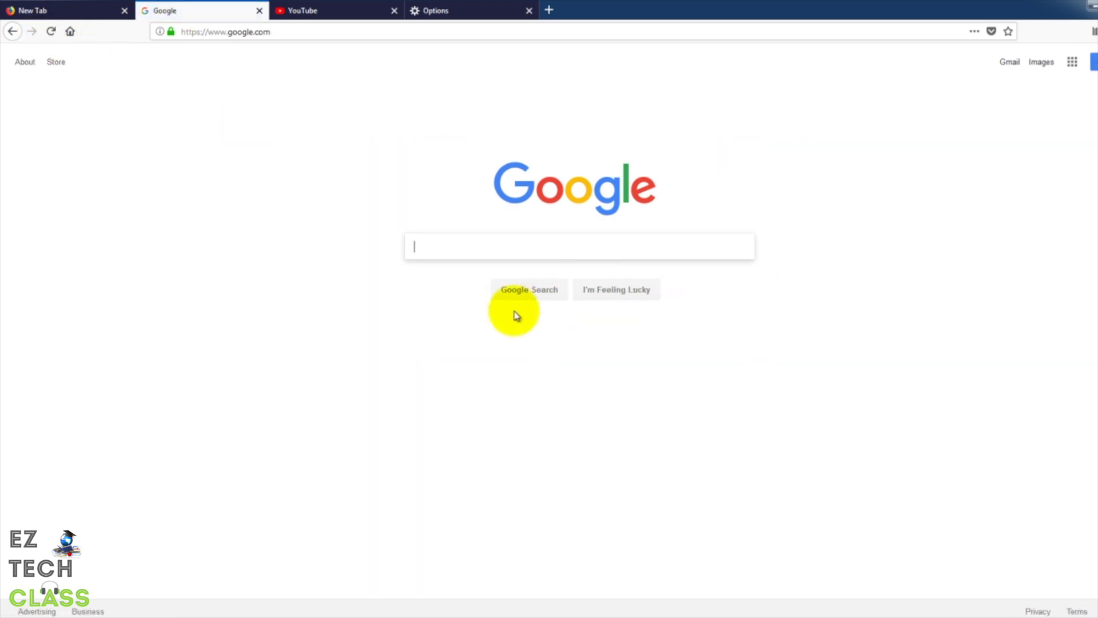
left_click(492, 12)
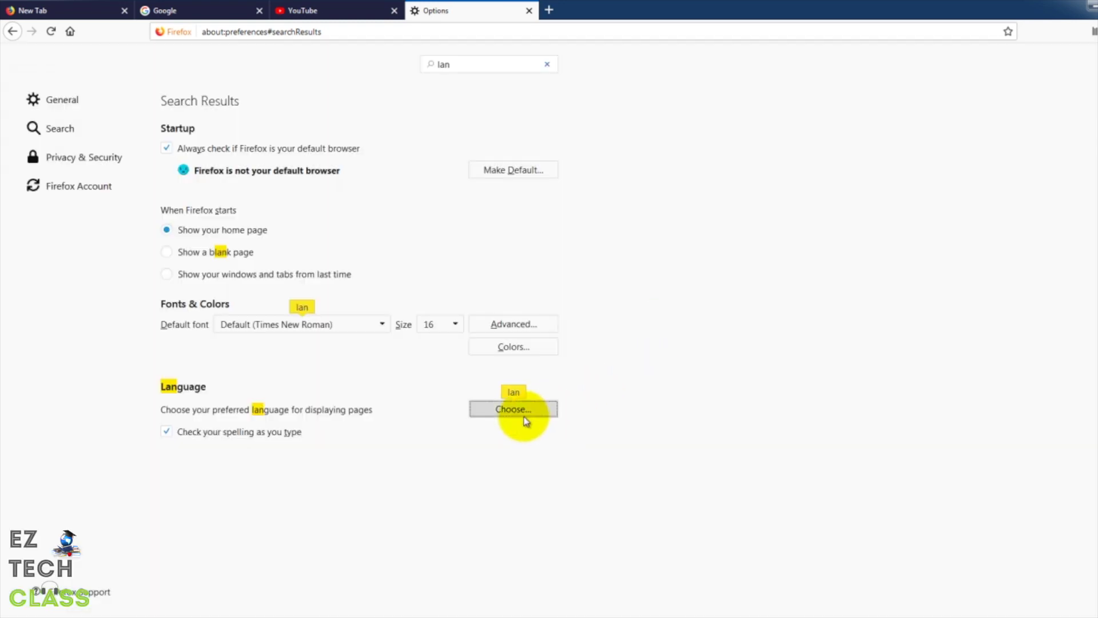
Reopen the Languages window to check English [en] sits above Vietnamese [vi].
left_click(537, 419)
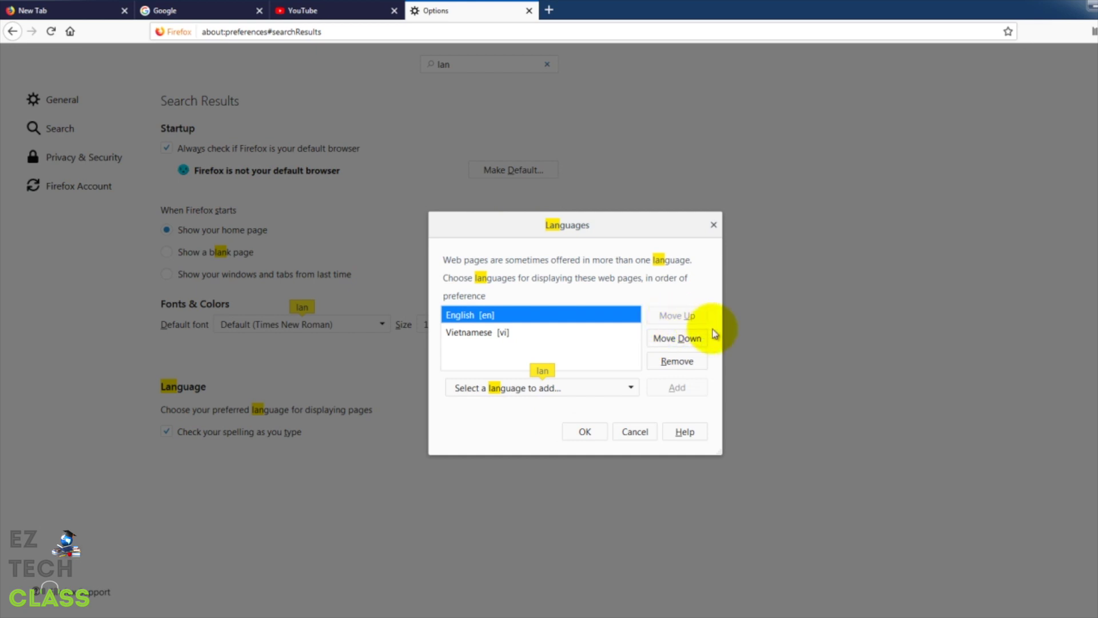